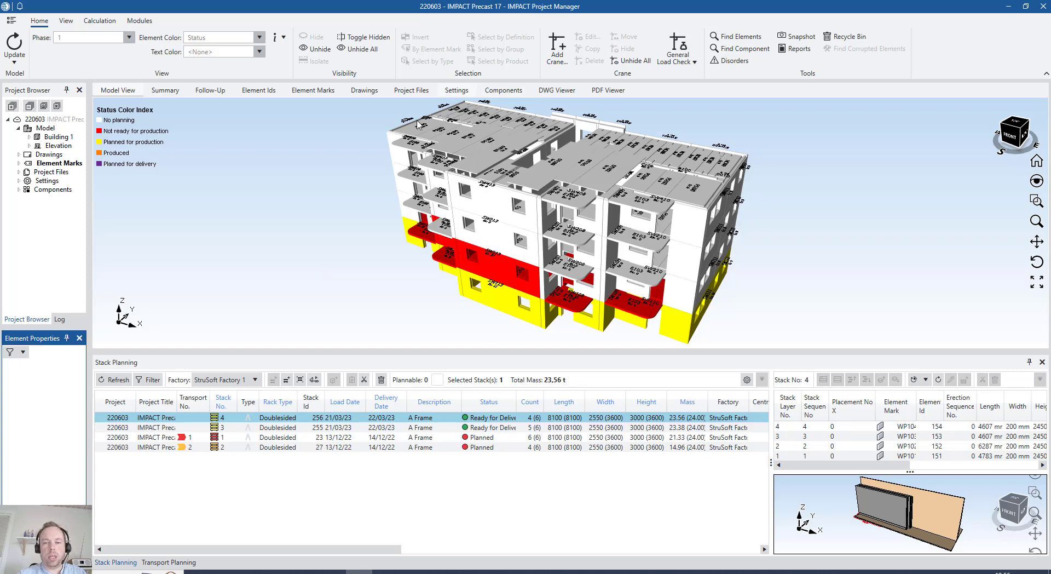
Widen the stack list's Status column, select stacks 3 and 4, and start Auto Transport for them
middle_click_drag(710, 295, 678, 288)
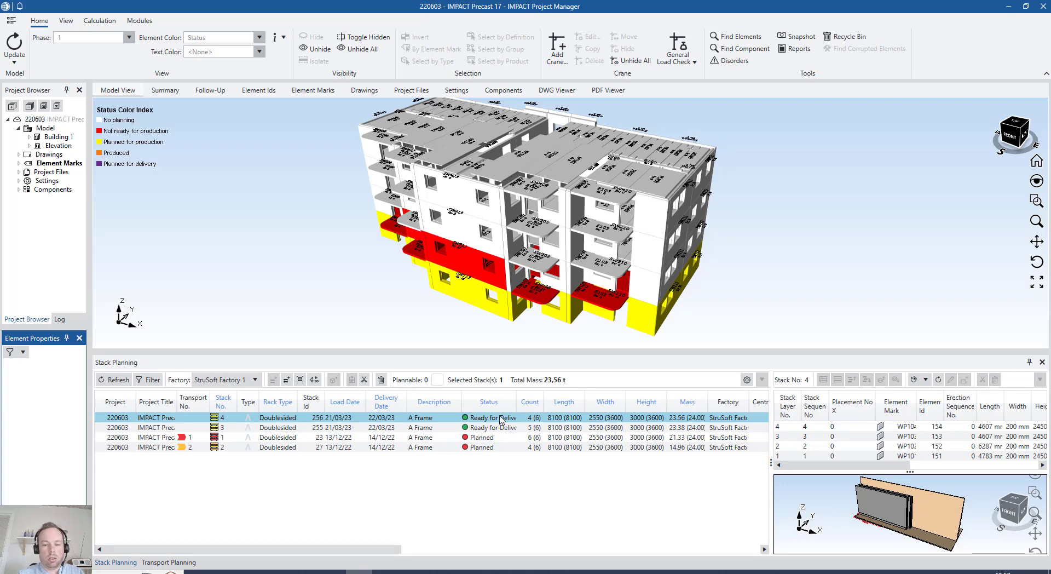
double_click(515, 399)
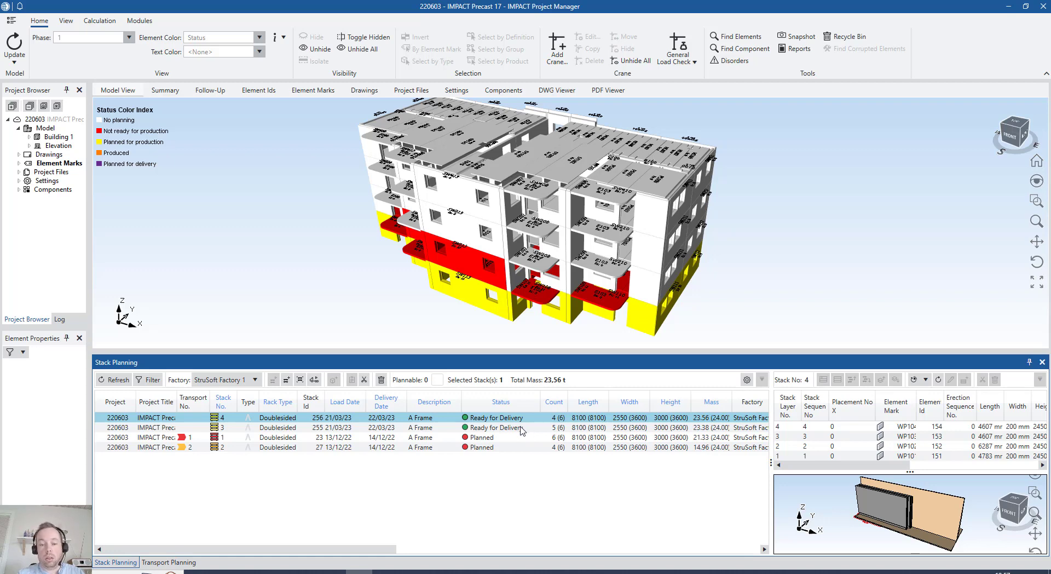
left_click(521, 427, "shift")
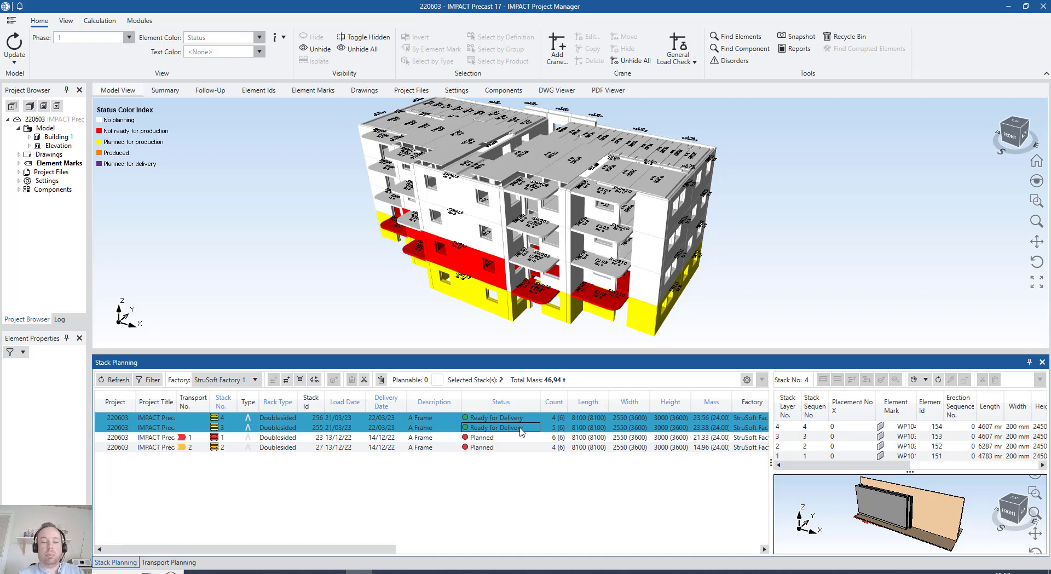
left_click(317, 378)
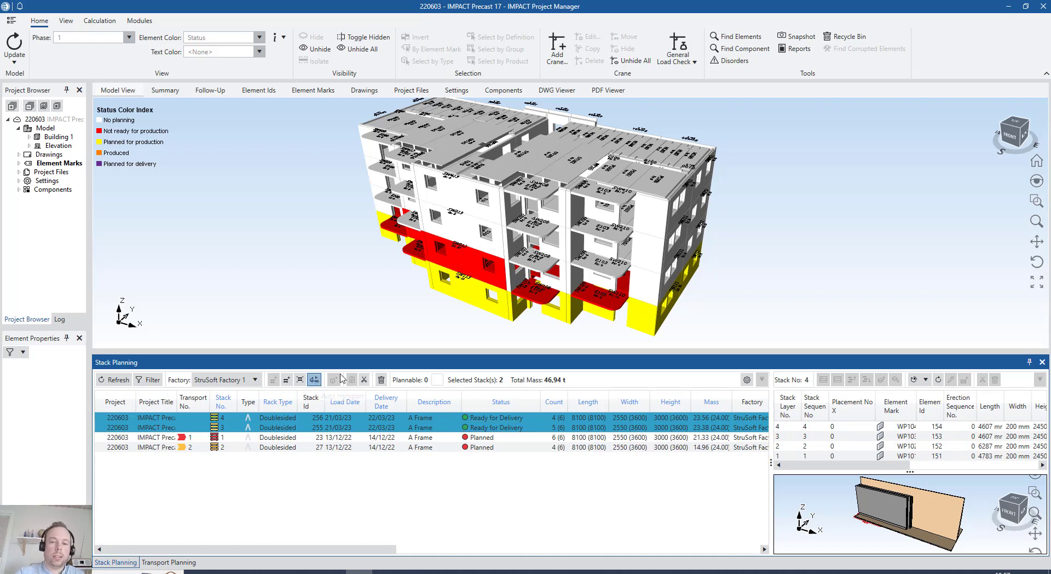
left_click(342, 378)
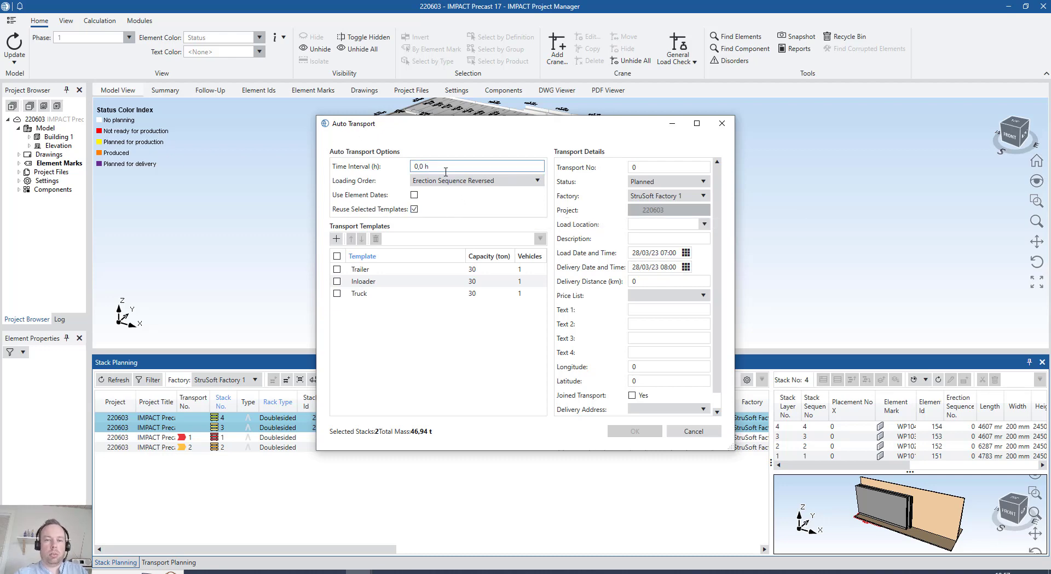
Set the auto transport time interval to 0,5 h and enable the use of element dates
left_click(419, 166)
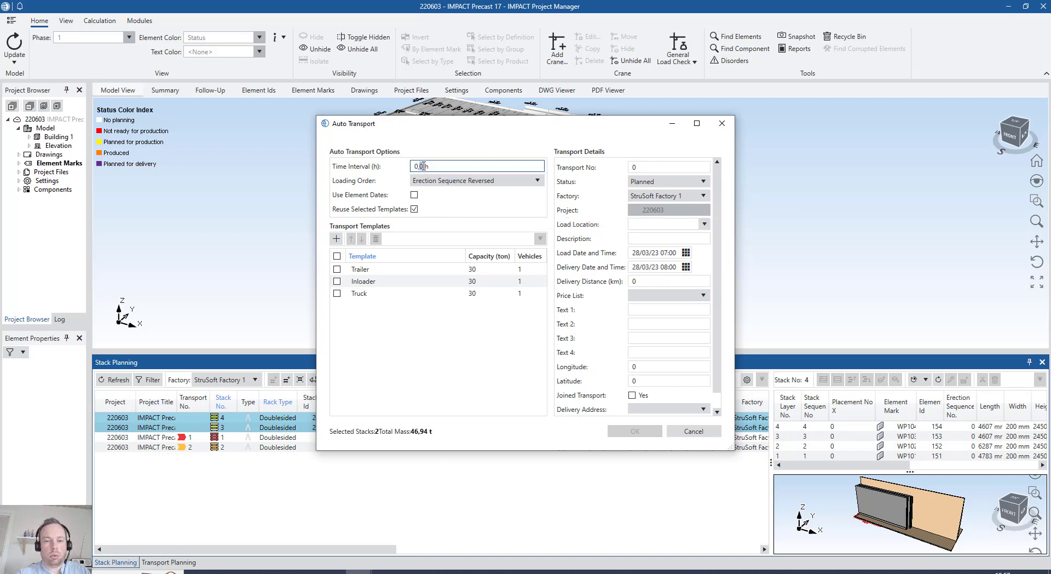
double_click(422, 166)
type("5")
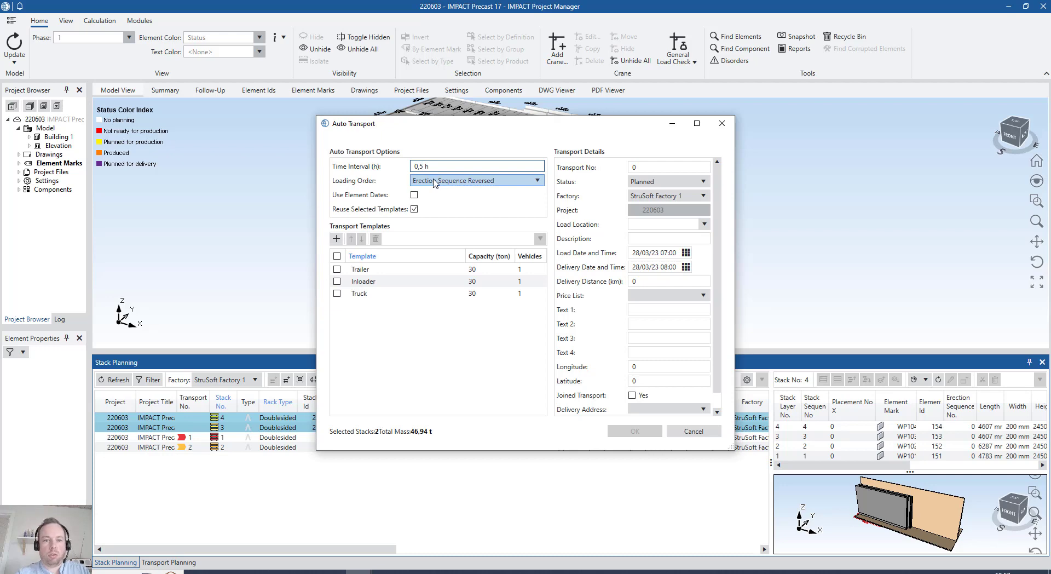
left_click(414, 195)
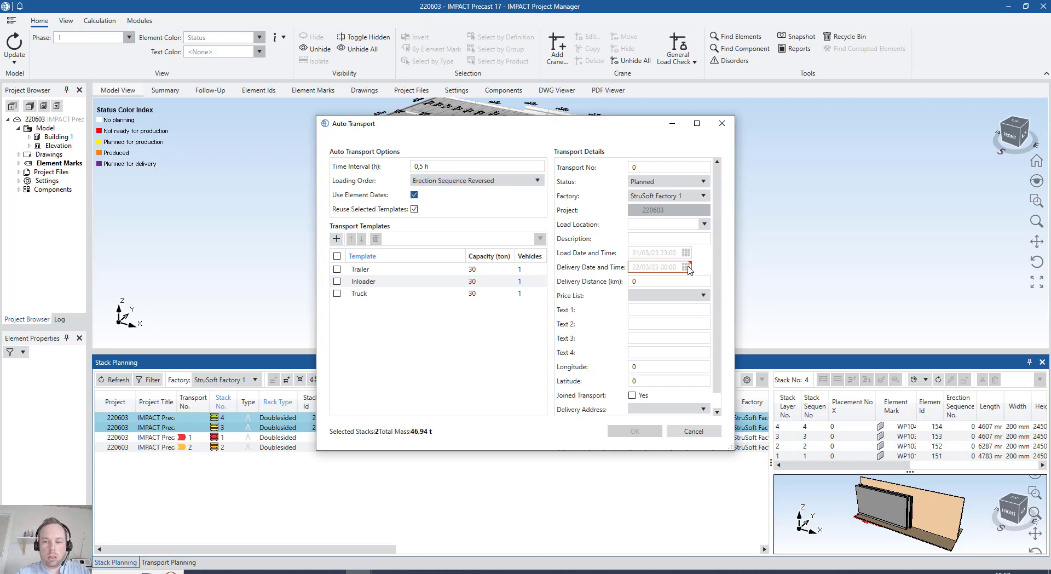
Try a manual delivery time of 08:00 in place of the element dates, and return to using the element dates
left_click(414, 209)
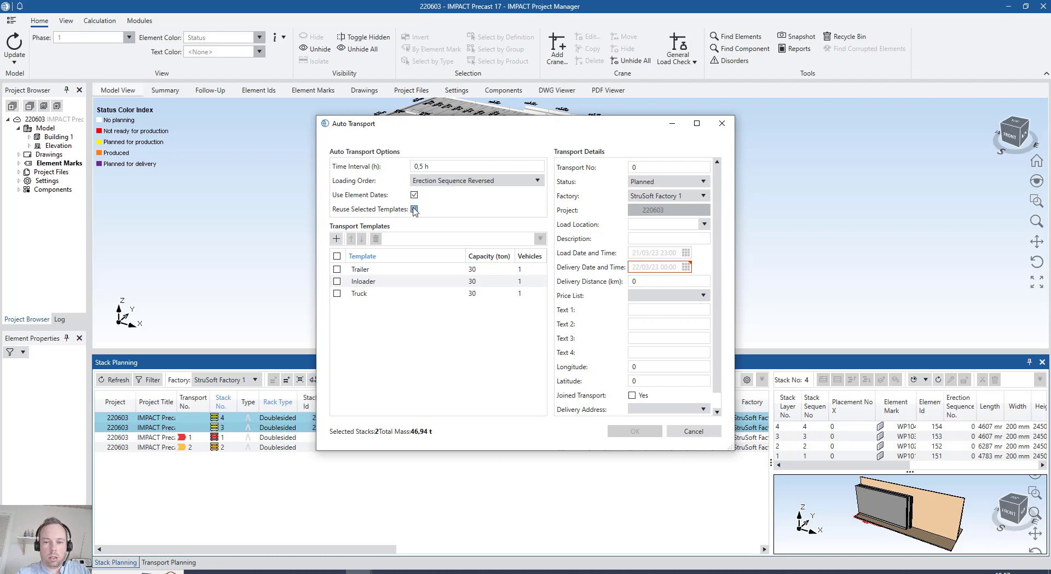
left_click(414, 208)
left_click(414, 195)
left_click(686, 267)
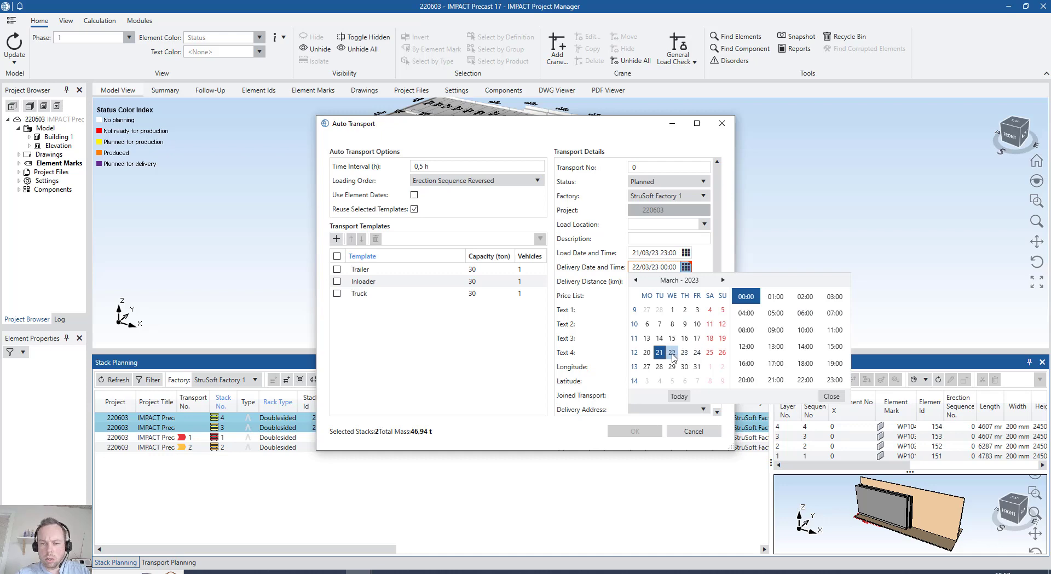
left_click(746, 329)
left_click(699, 253)
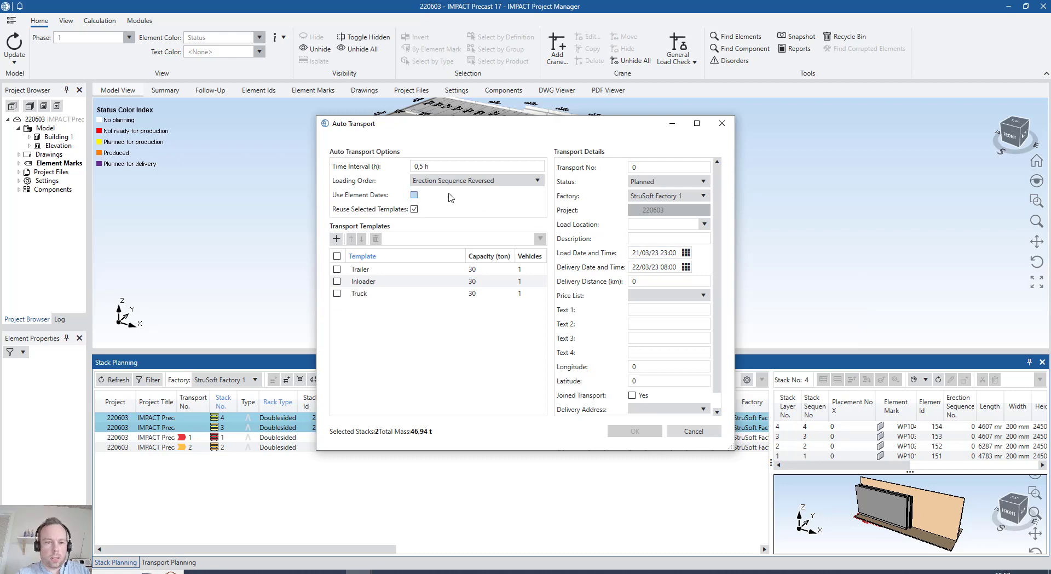
left_click(414, 195)
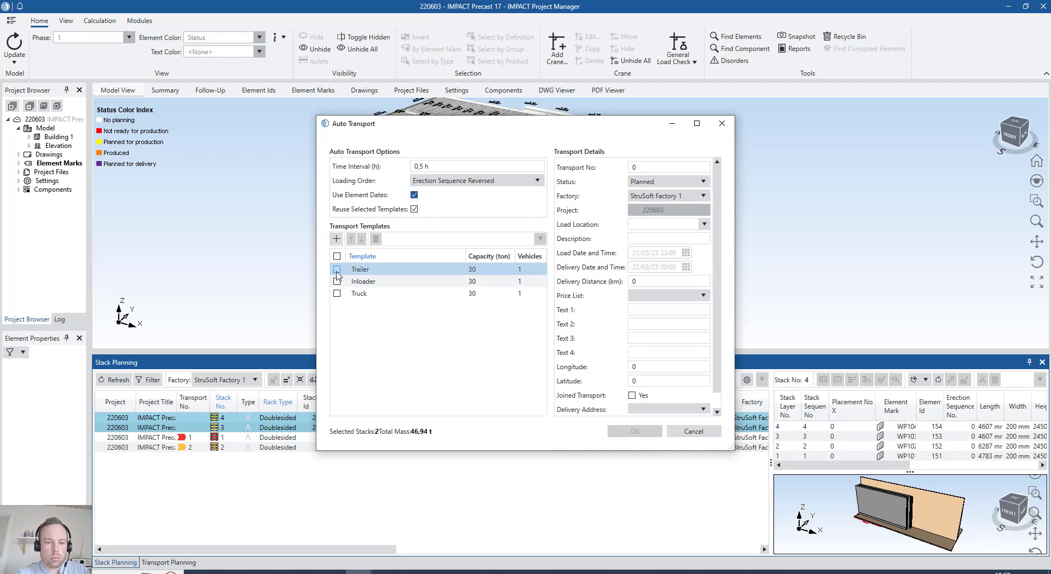
Choose the Truck template with a delivery distance of 150 km and generate the transports for the selected stacks
left_click(337, 294)
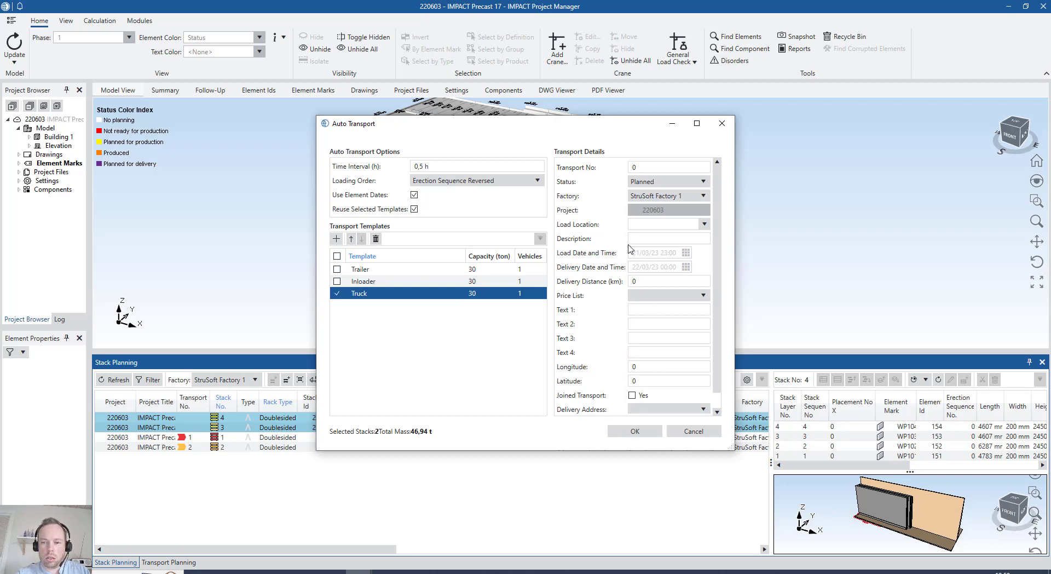
scroll(658, 338, "down", 1)
left_click_drag(647, 265, 543, 271)
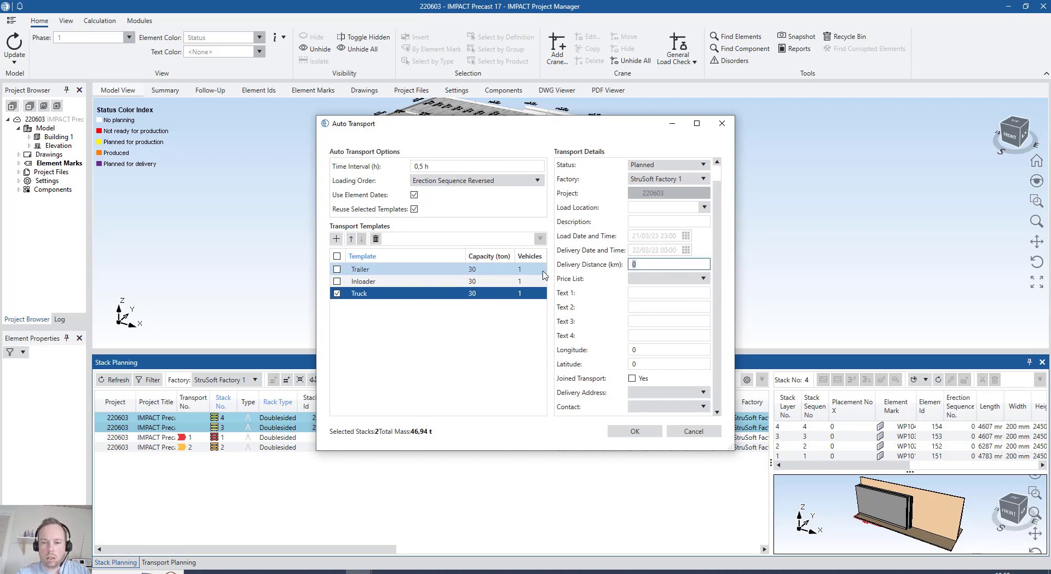
type("150")
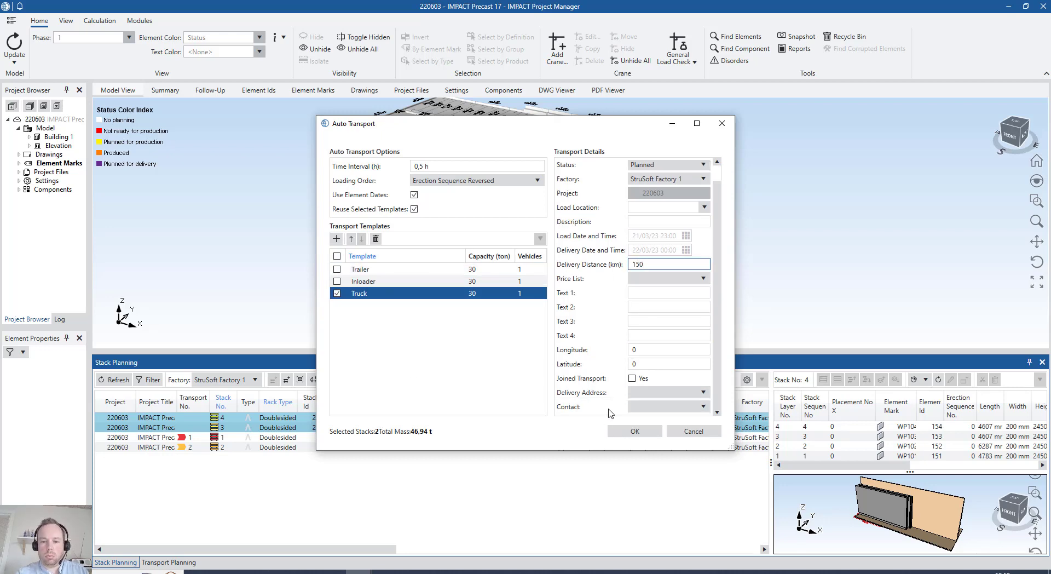
left_click(632, 431)
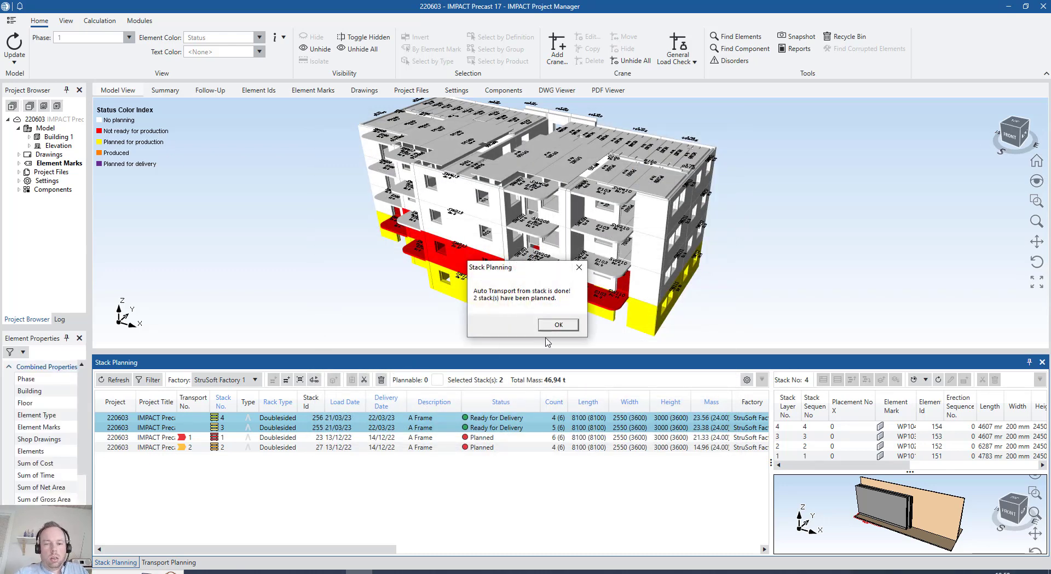
left_click(558, 324)
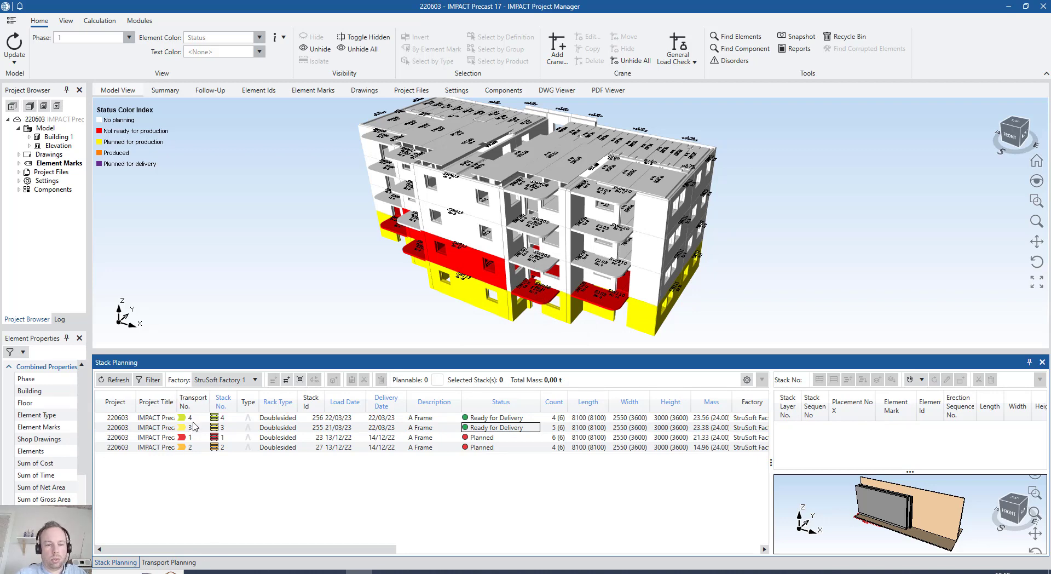
Refresh the list in Transport Planning and select transport 4 to show its load
left_click(164, 563)
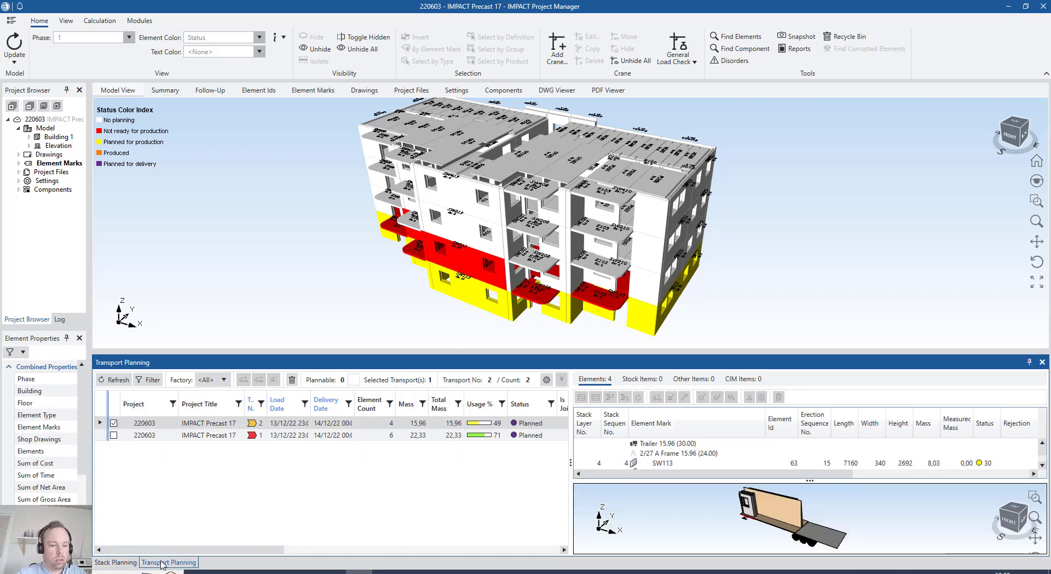
left_click(114, 379)
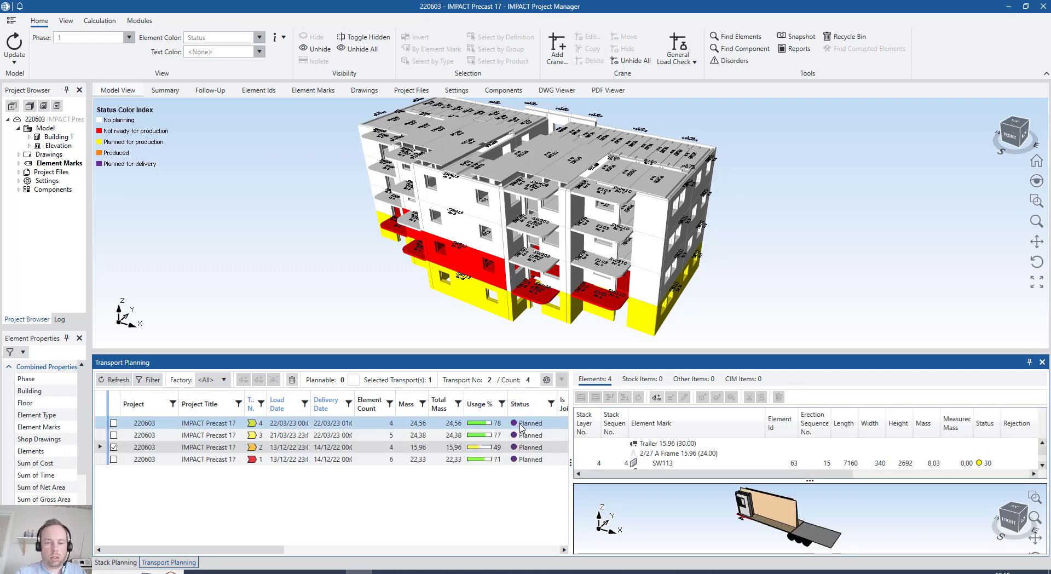
left_click(521, 425)
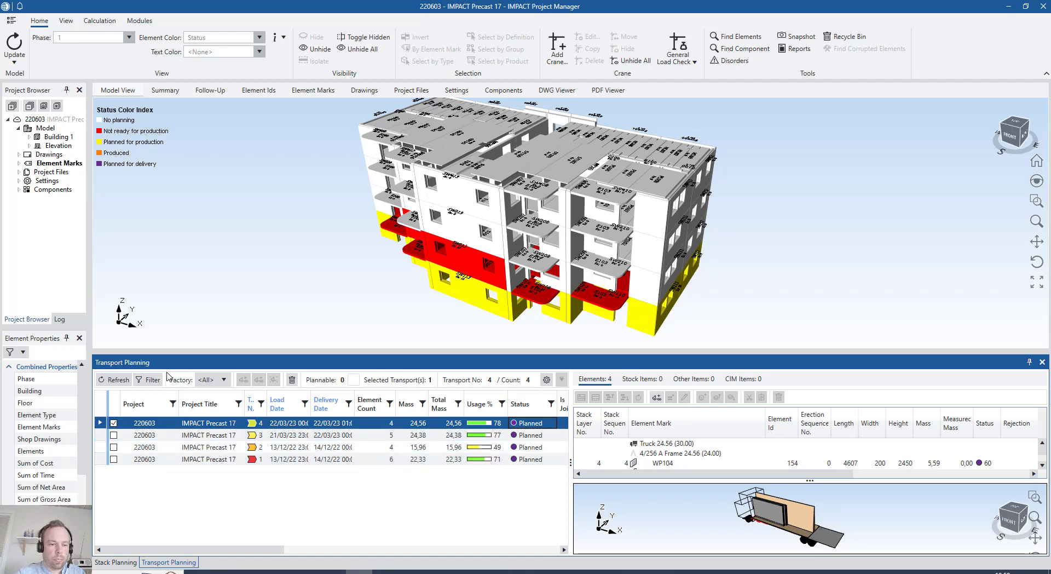
Enlarge the transport planning area, widen its transport list and review the remaining columns
left_click_drag(579, 351, 565, 229)
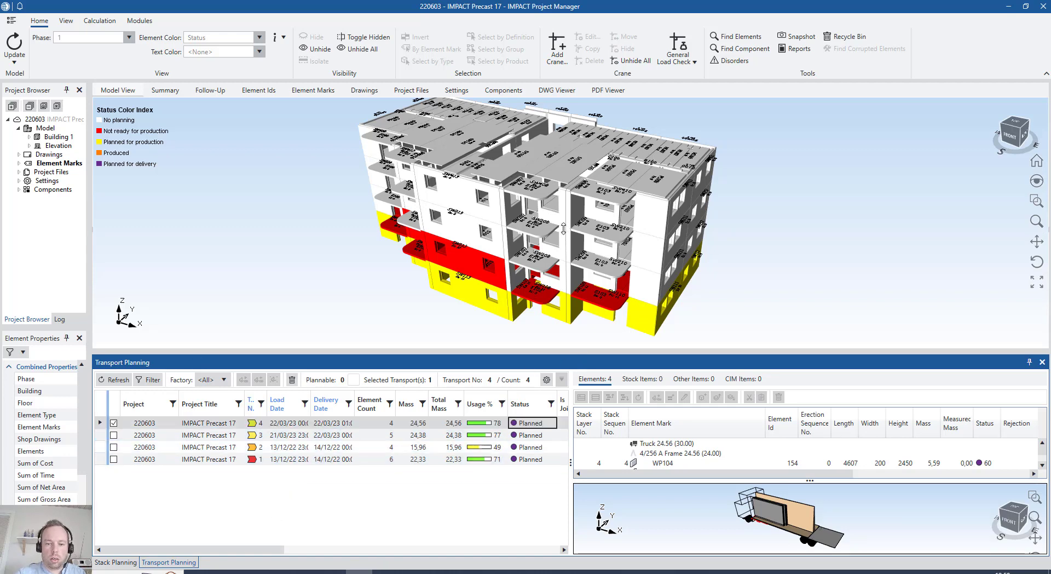
left_click_drag(570, 401, 771, 405)
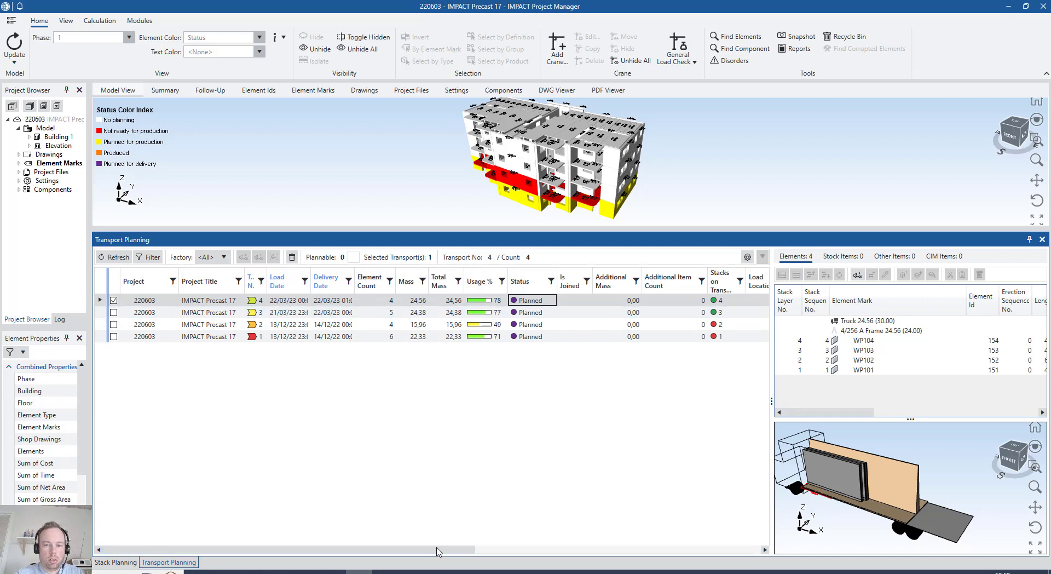
left_click_drag(444, 550, 756, 551)
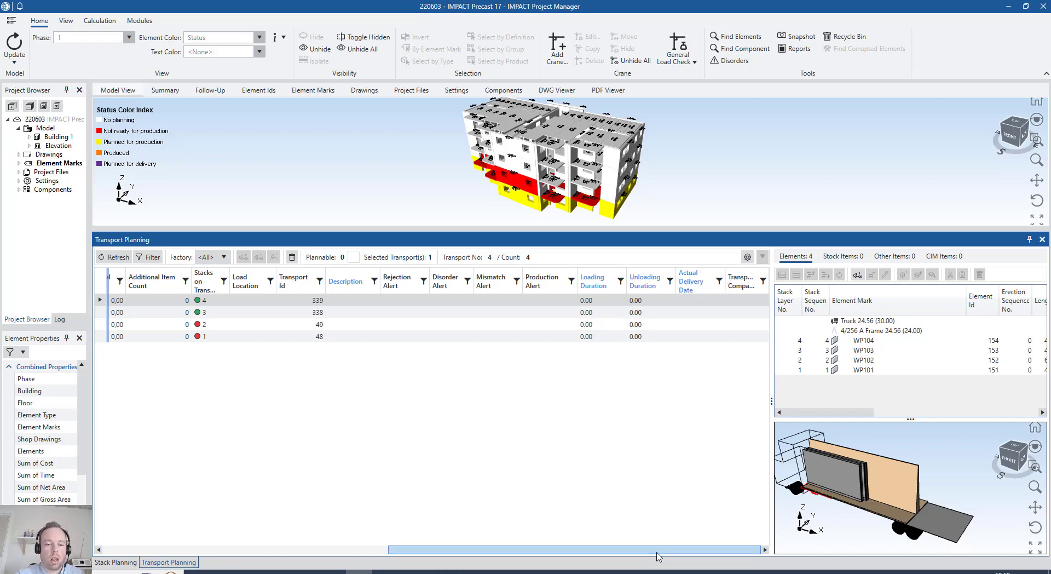
left_click_drag(591, 550, 308, 552)
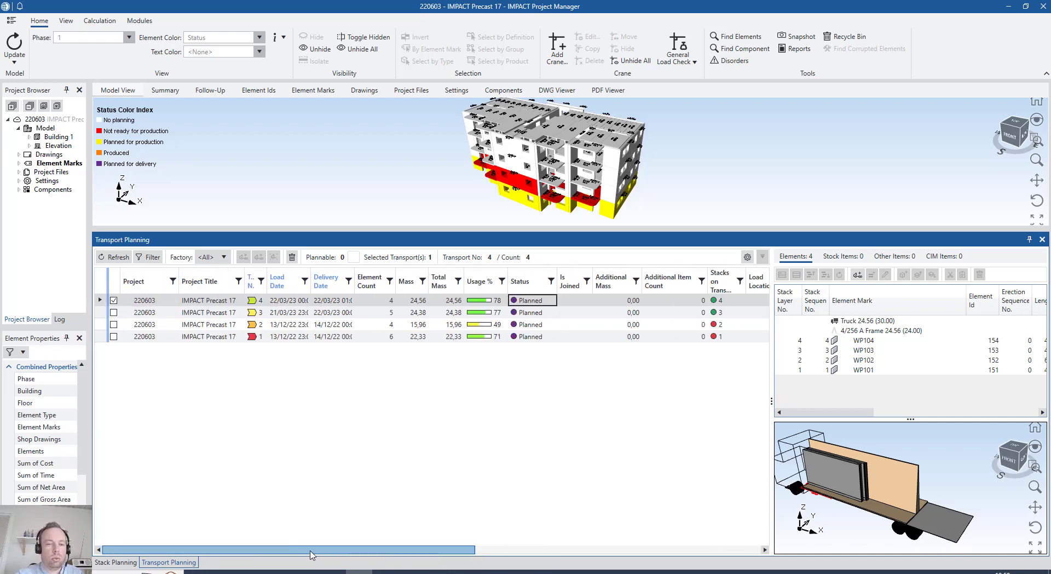
Print the Transport Planning report for transports 3 and 4, and view the delivery note with its QR code maximized in Excel
left_click(200, 304)
left_click(201, 312, "ctrl")
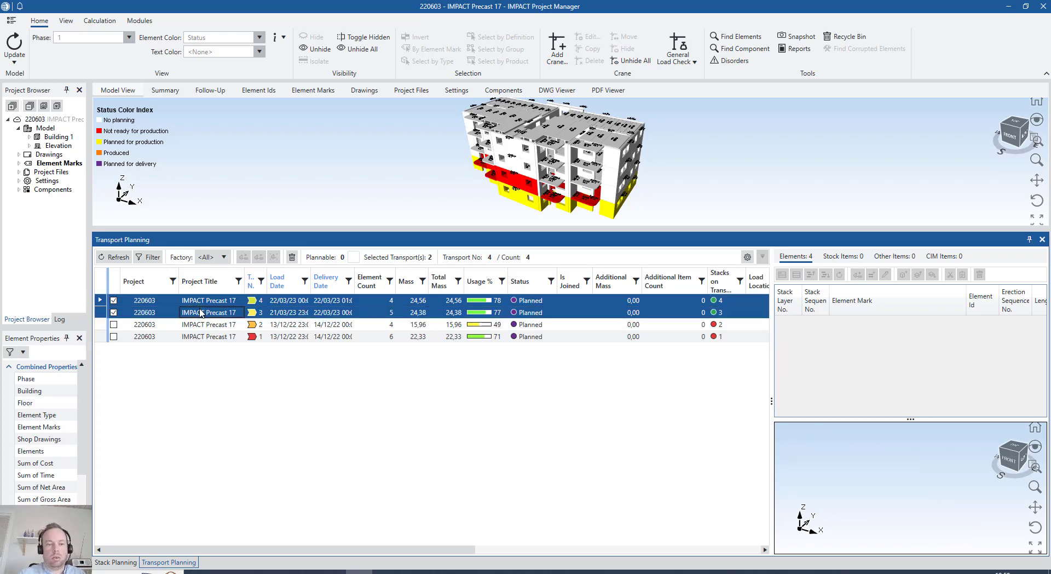
right_click(200, 312)
mouse_move(289, 413)
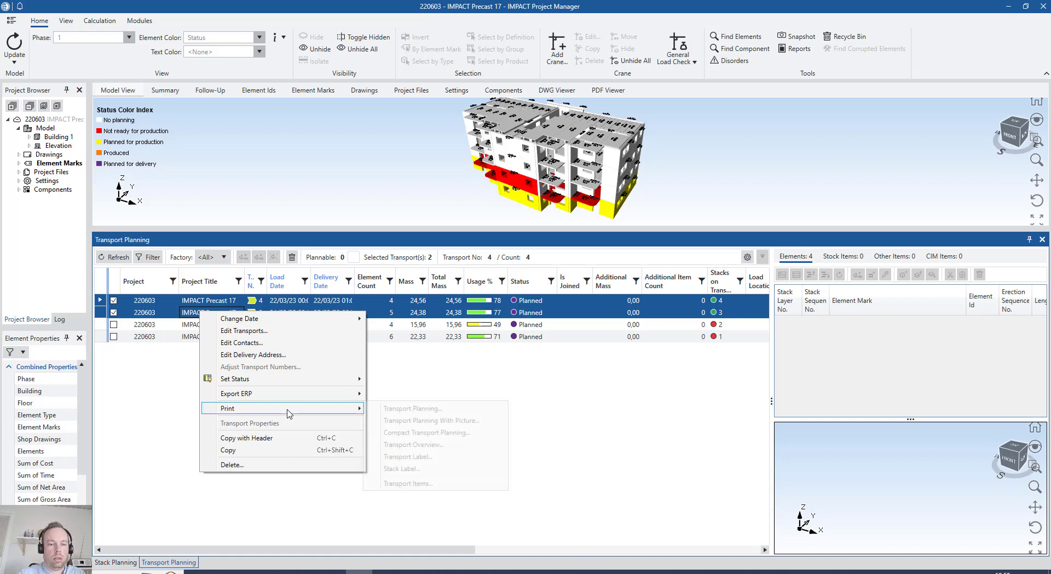
left_click(405, 411)
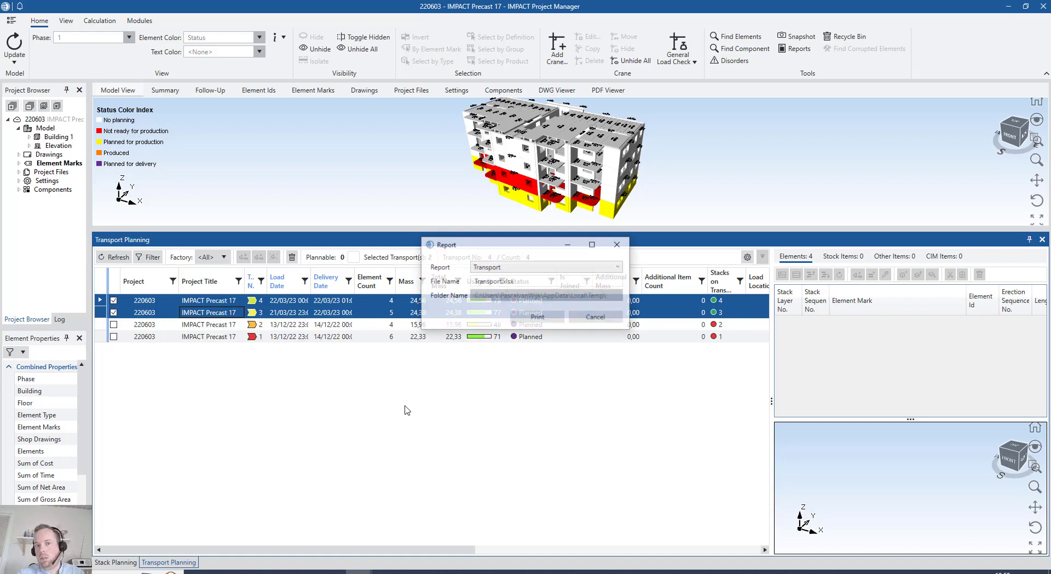
left_click(513, 319)
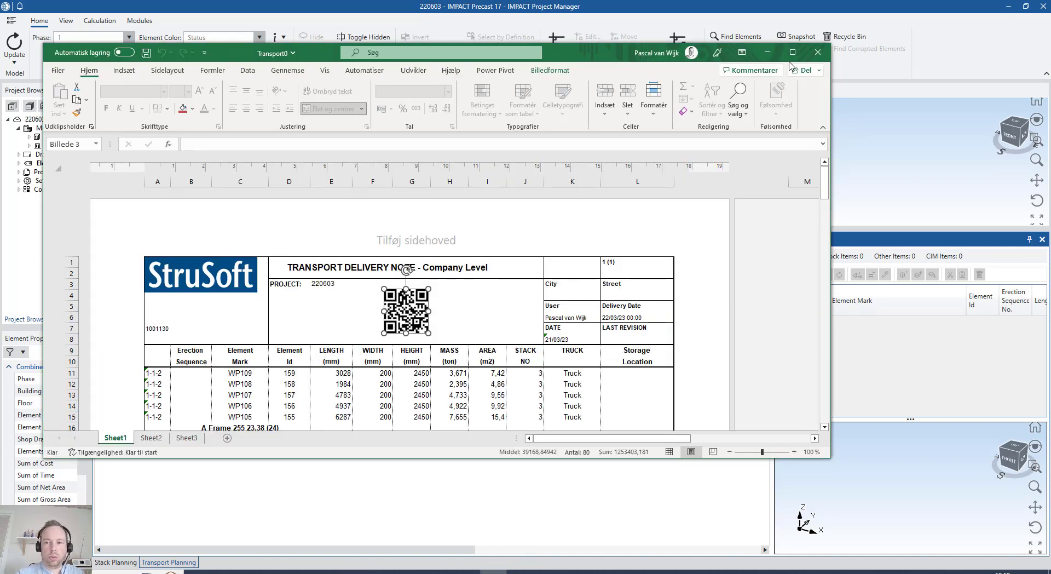
left_click(792, 52)
left_click(444, 286)
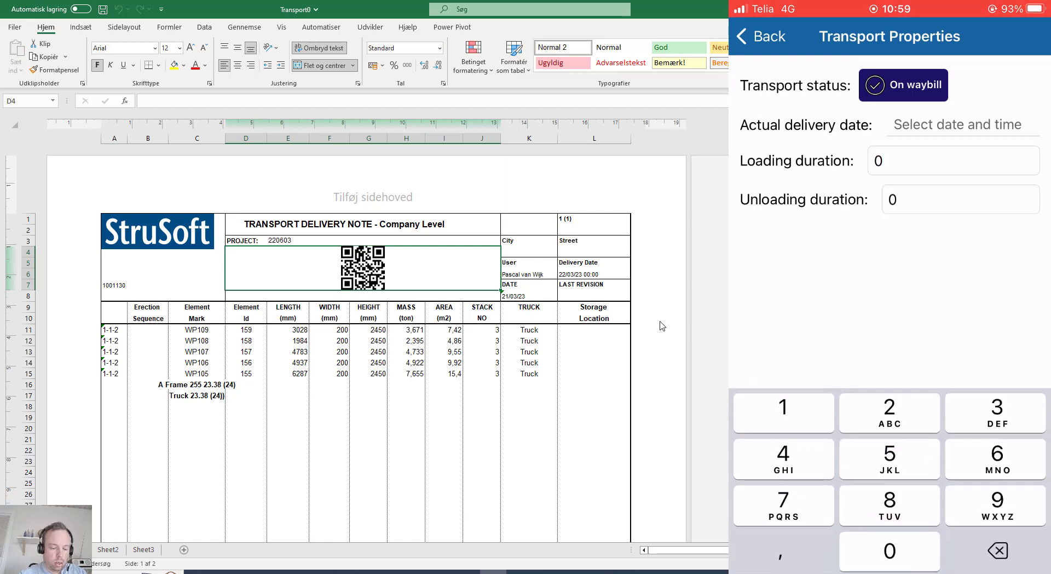
Set the loading duration to 0,2 in the Transport Properties of the mobile app
key("BackSpace")
type("0,2")
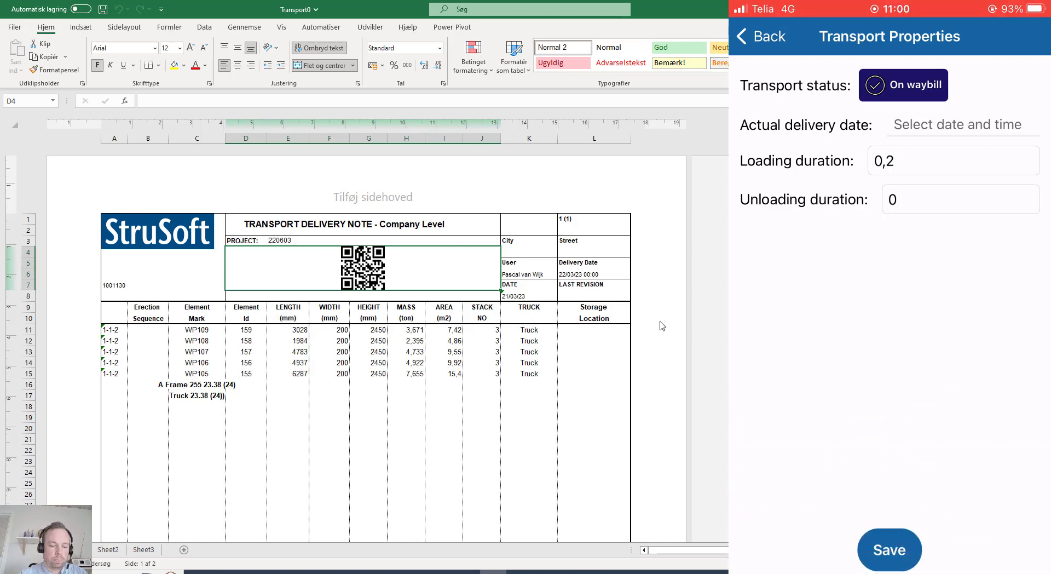
Return to IMPACT Project Manager and refresh the transport list to check transport 3's status and loading duration
left_click(359, 572)
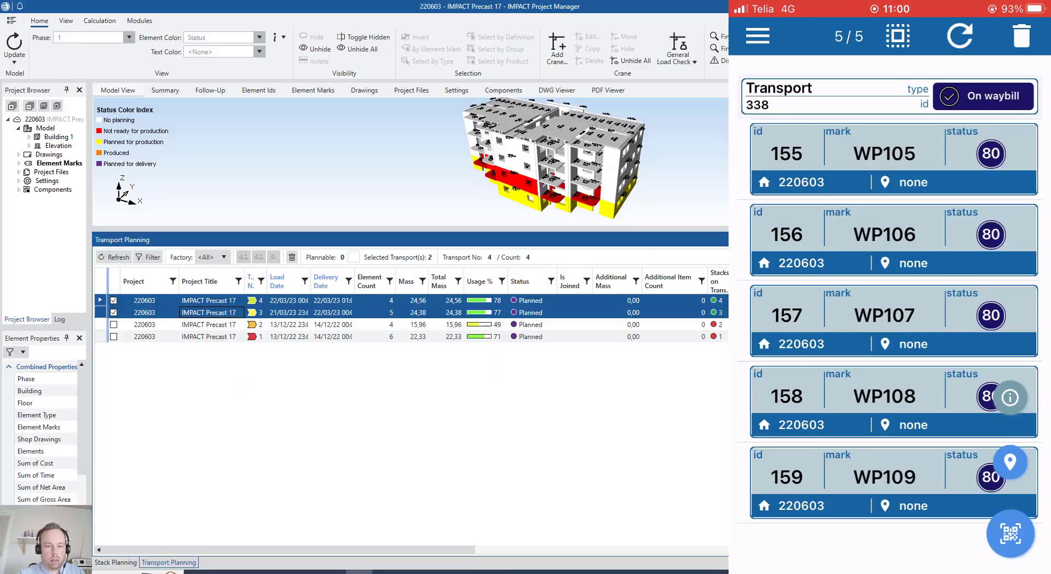
left_click(117, 257)
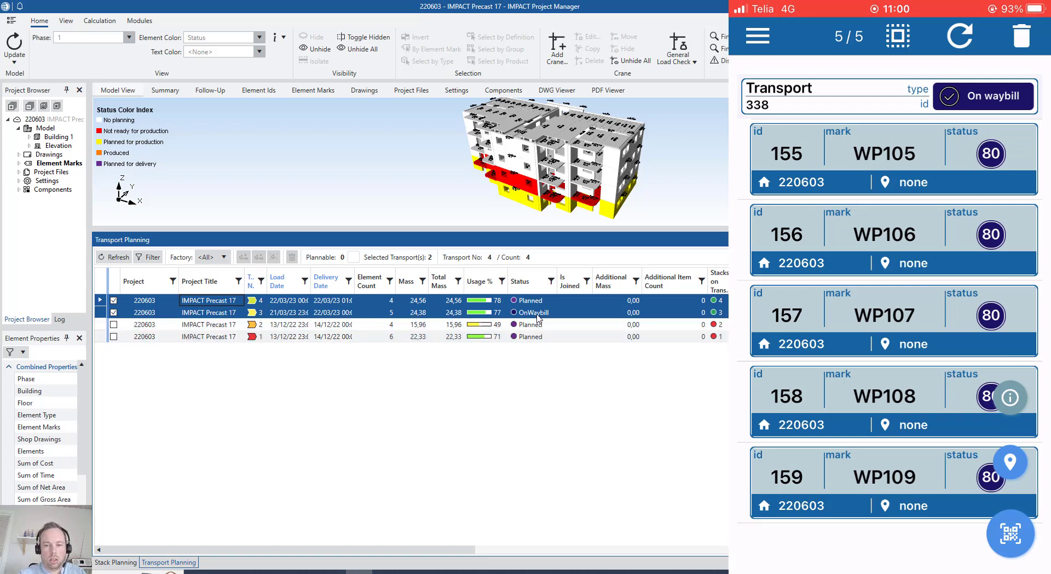
left_click_drag(463, 549, 644, 393)
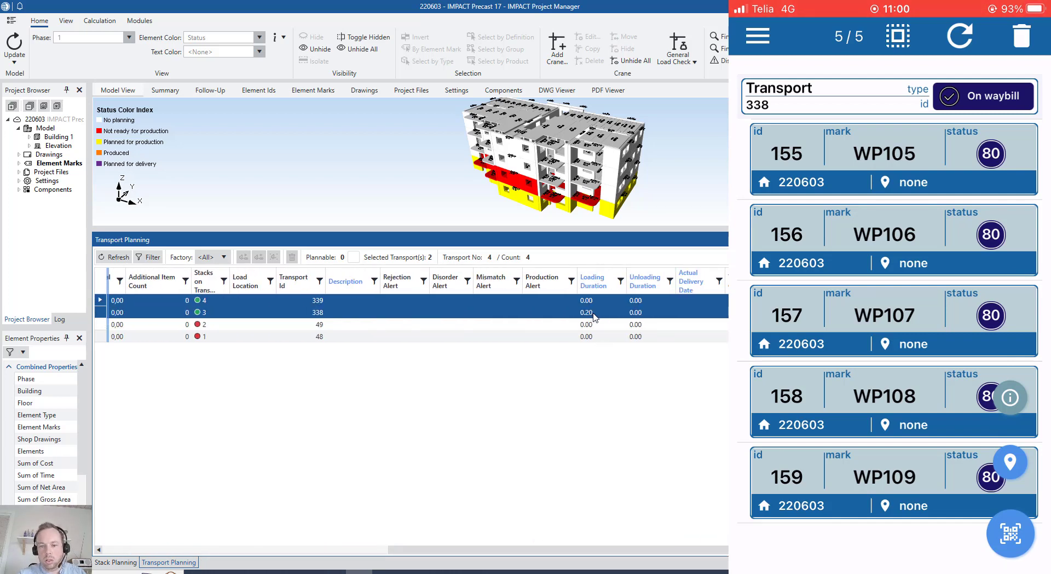
left_click_drag(485, 549, 198, 551)
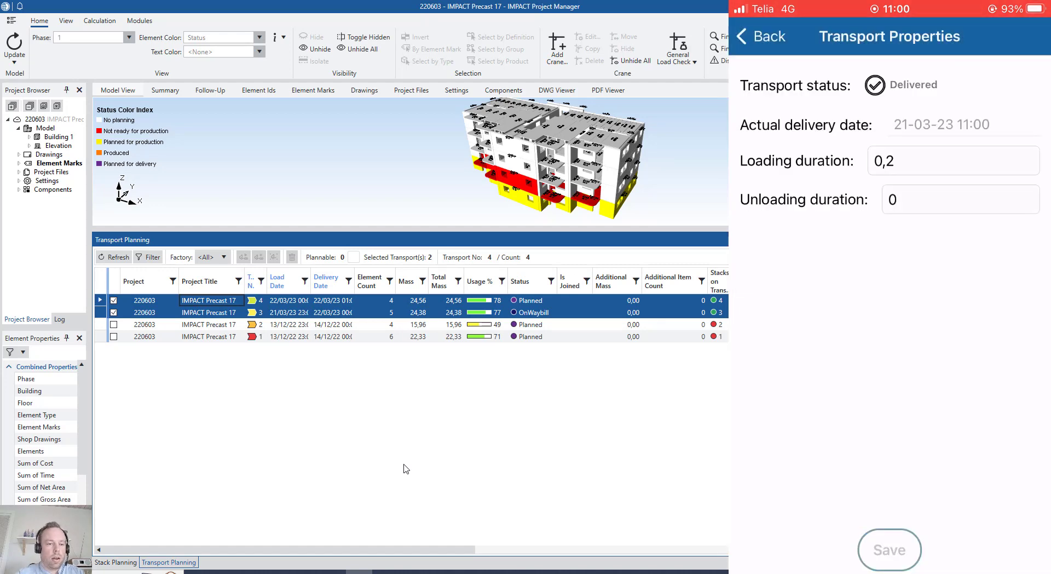
left_click(119, 258)
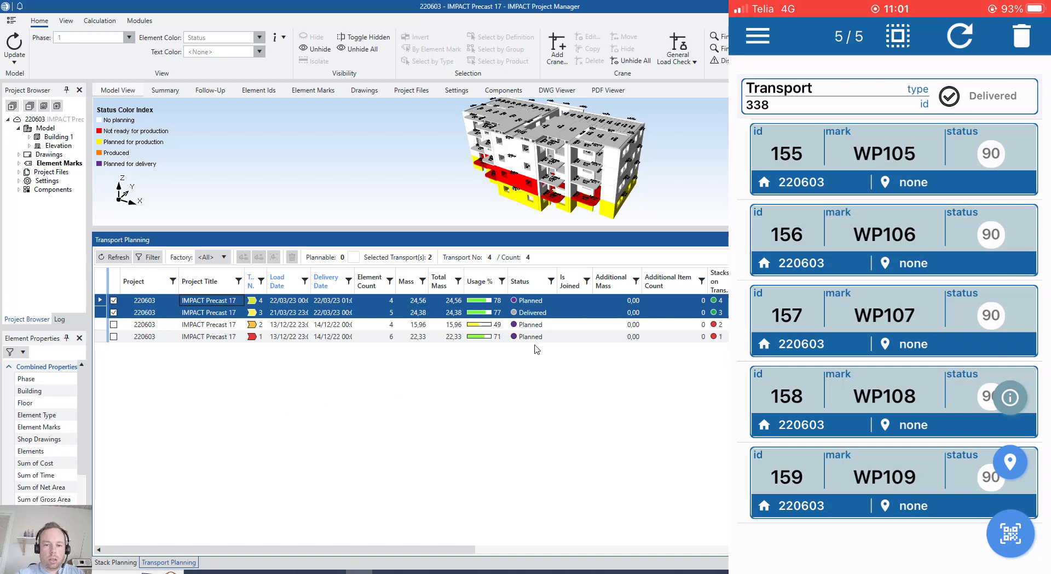
Examine transport 3's status, loading and unloading durations and actual delivery date in the transport list
left_click(533, 313)
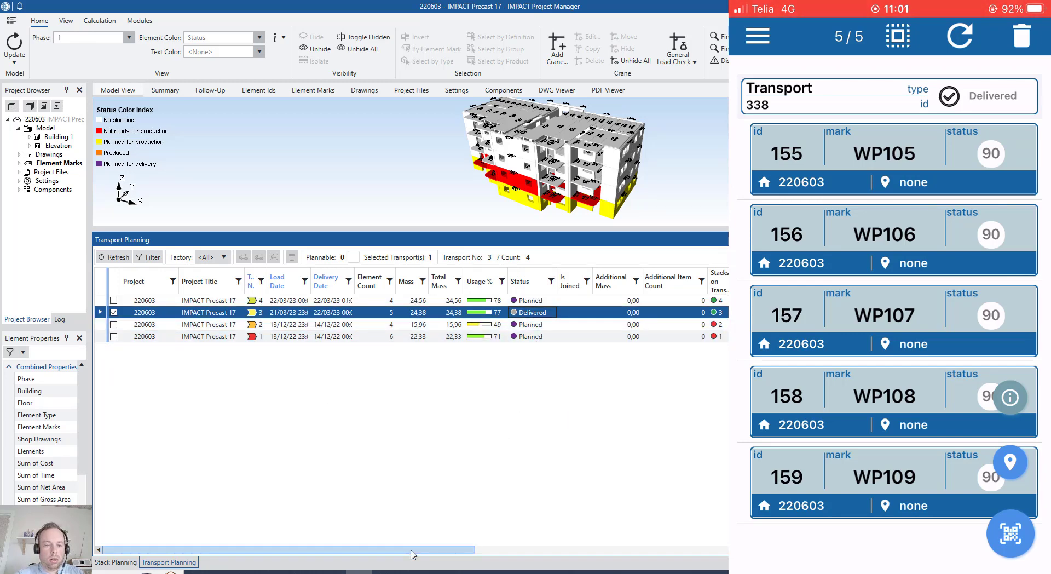
left_click_drag(413, 555, 446, 554)
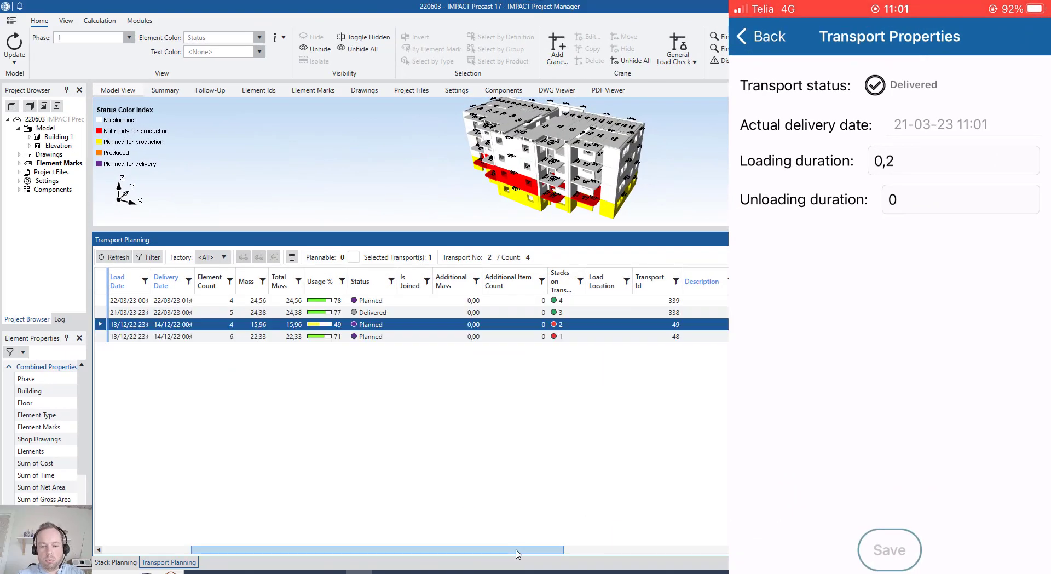
left_click_drag(479, 553, 726, 556)
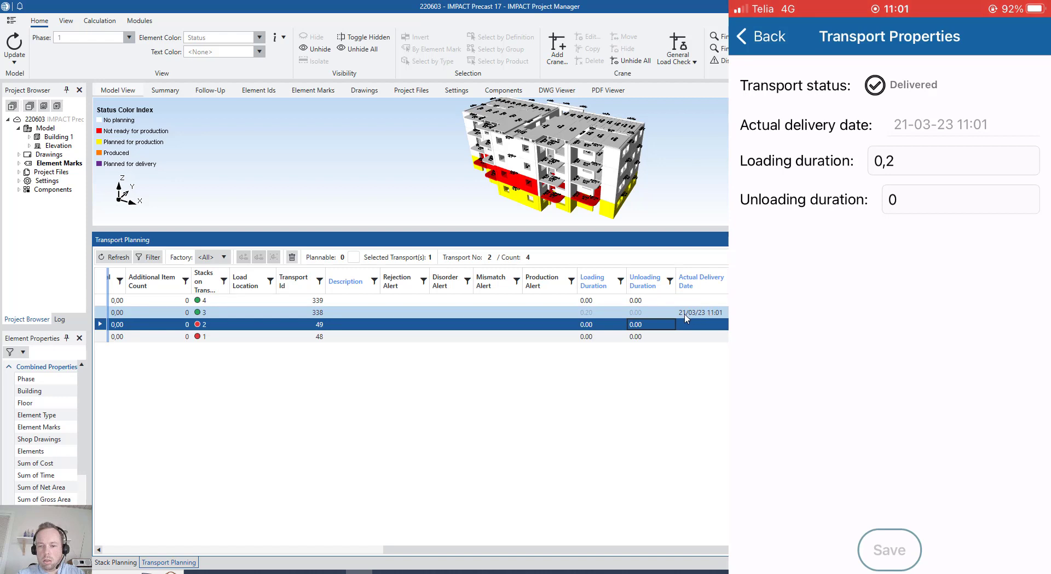
left_click(722, 313)
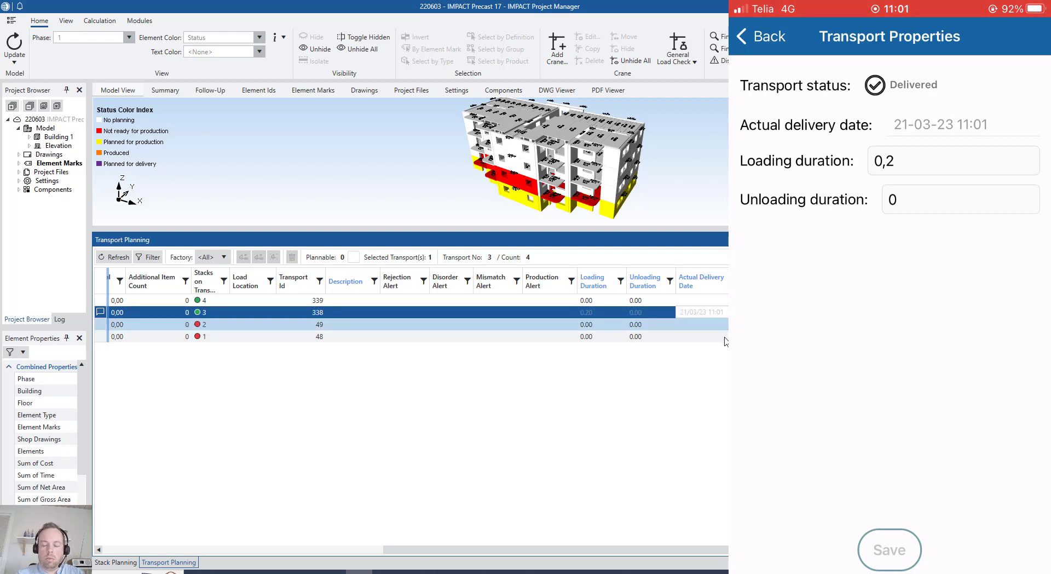
scroll(675, 552, "right", 1)
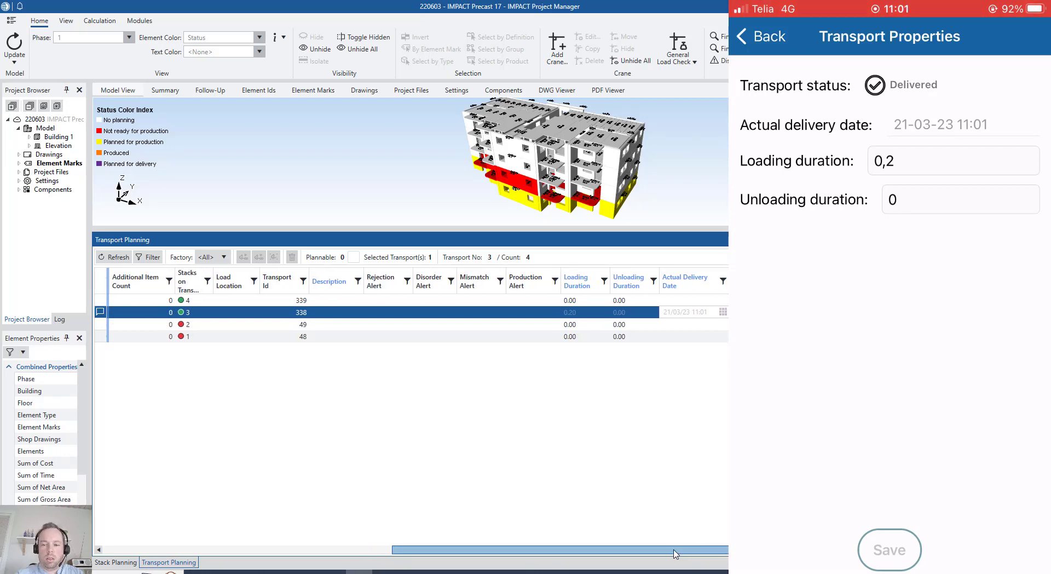
left_click_drag(675, 553, 381, 551)
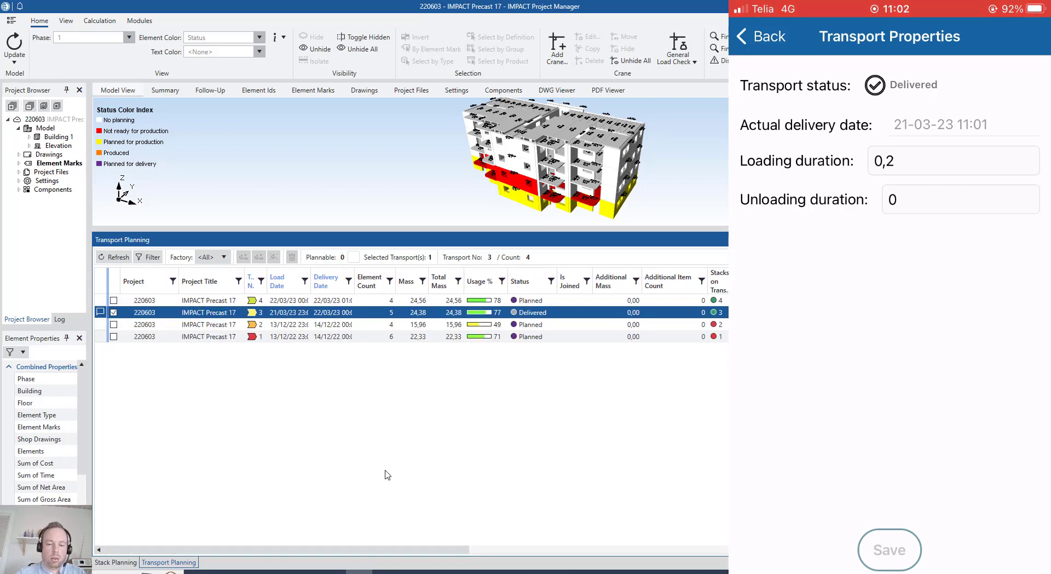
Switch to Excel to show transport 4's delivery note QR code, and set its unloading duration to 1 in the mobile app's Transport Properties
left_click(495, 570)
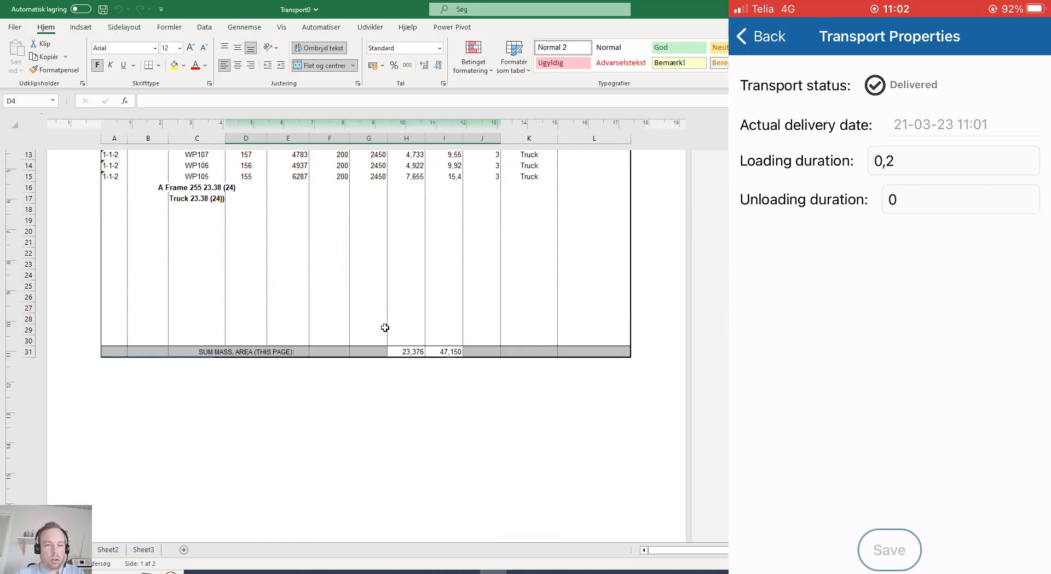
scroll(385, 327, "down", 8)
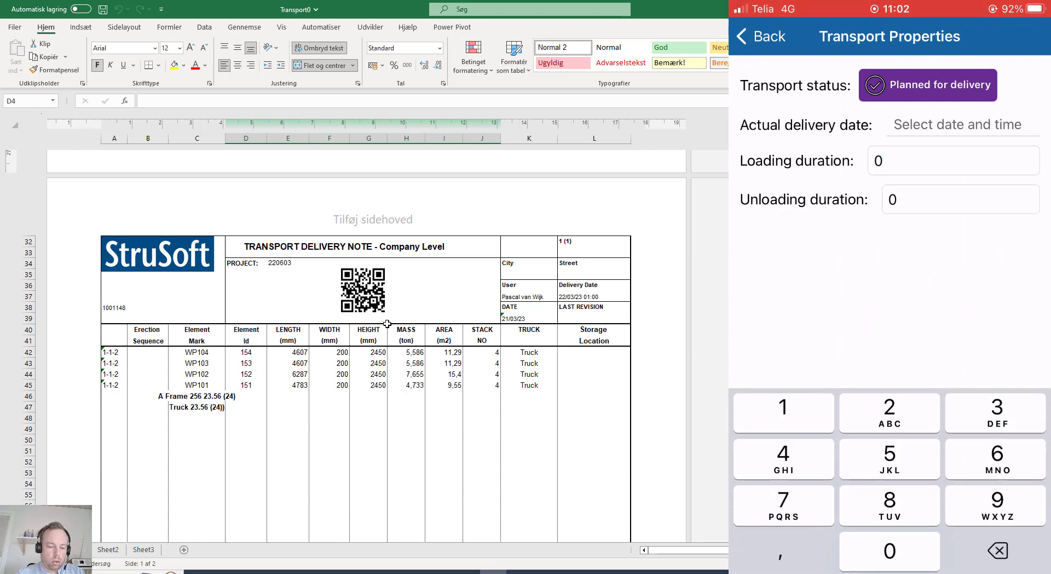
key("BackSpace")
type("0,5")
key("BackSpace")
key("BackSpace")
key("BackSpace")
type("1")
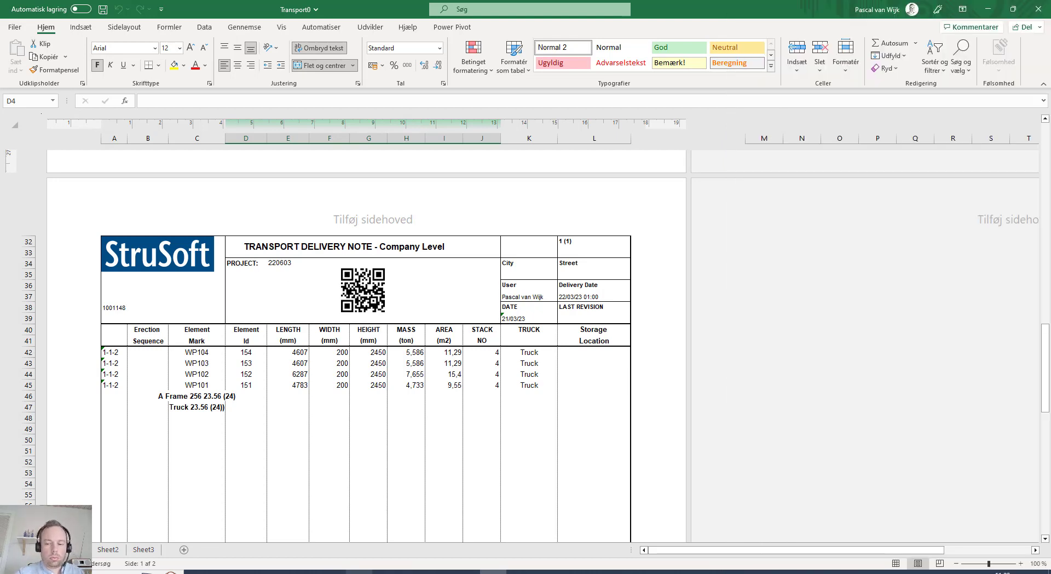
Return to IMPACT Project Manager, refresh the transport list and compare the durations and actual delivery dates of transports 4 and 3
left_click(361, 571)
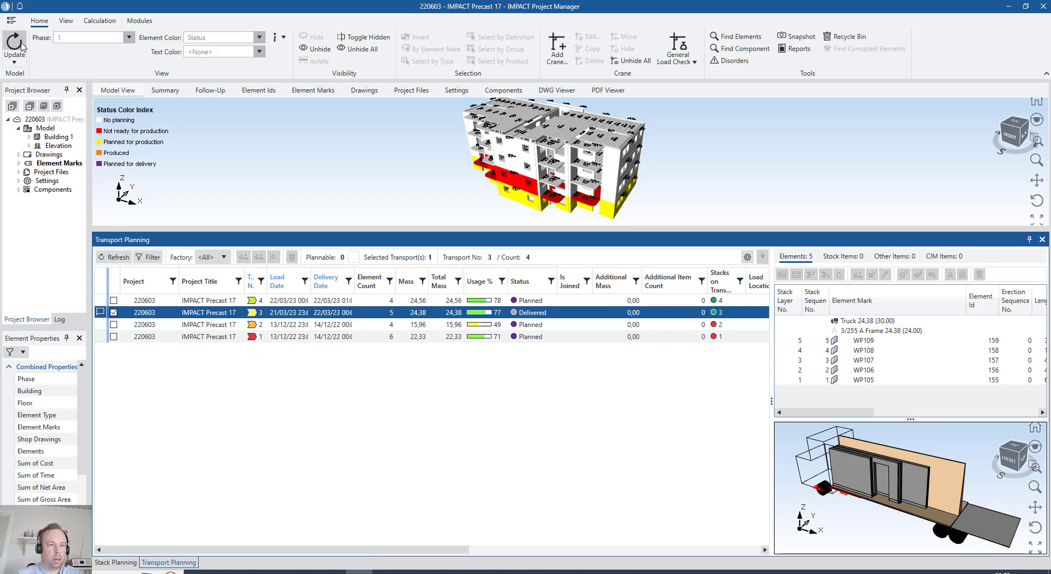
left_click(117, 257)
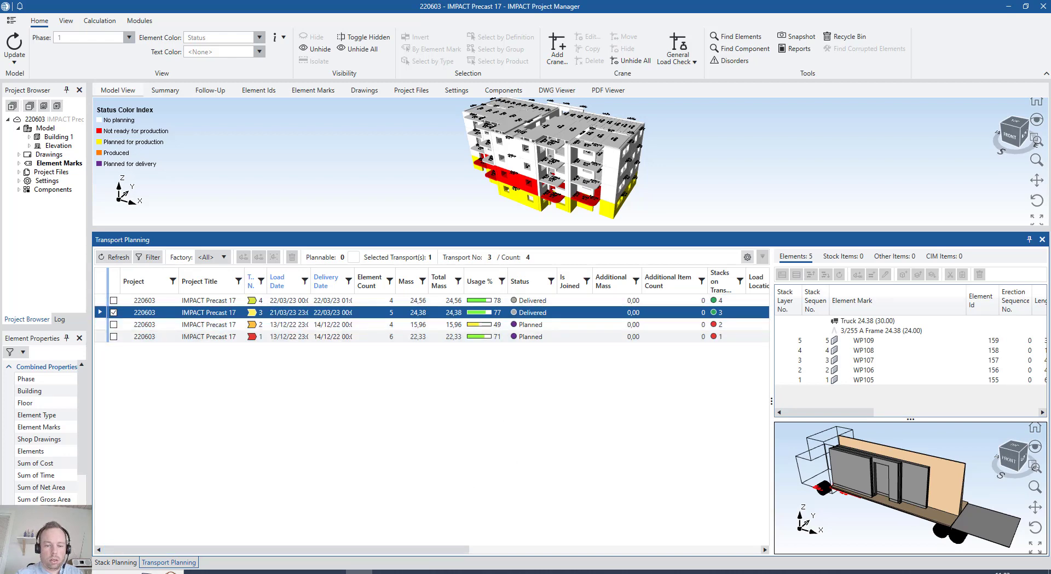
left_click_drag(445, 549, 745, 545)
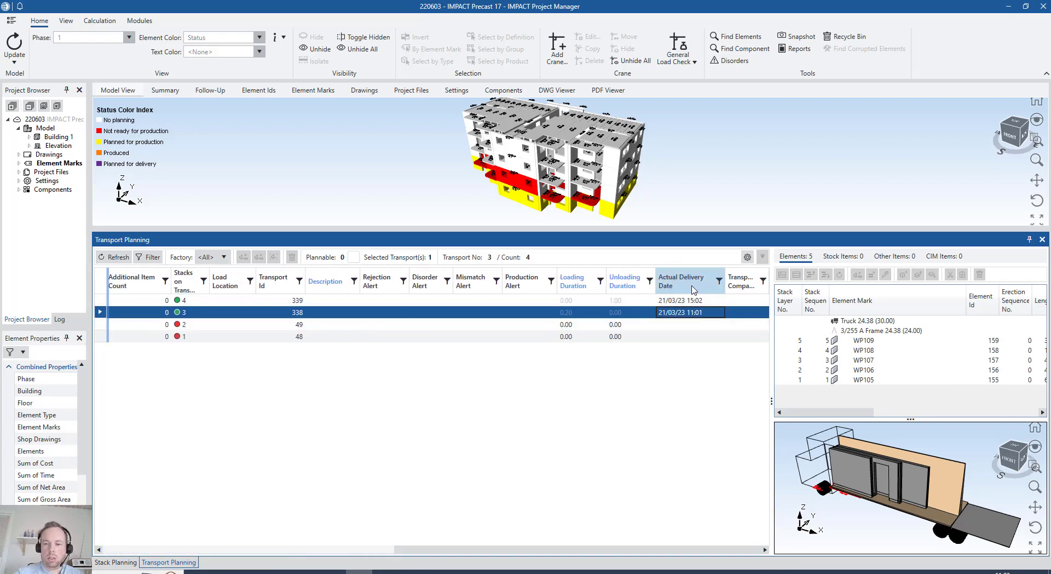
left_click(705, 300)
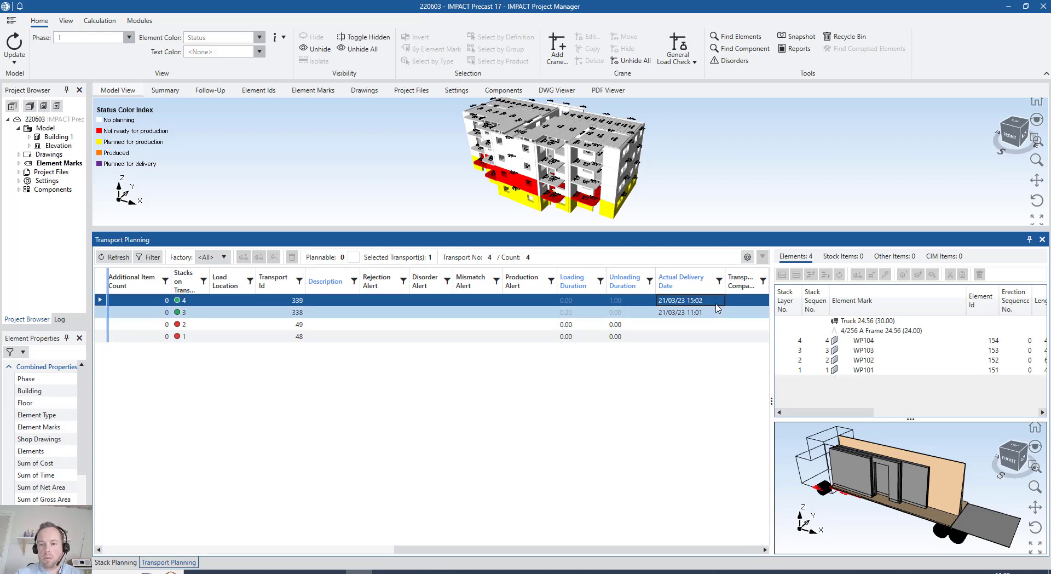
left_click(705, 312)
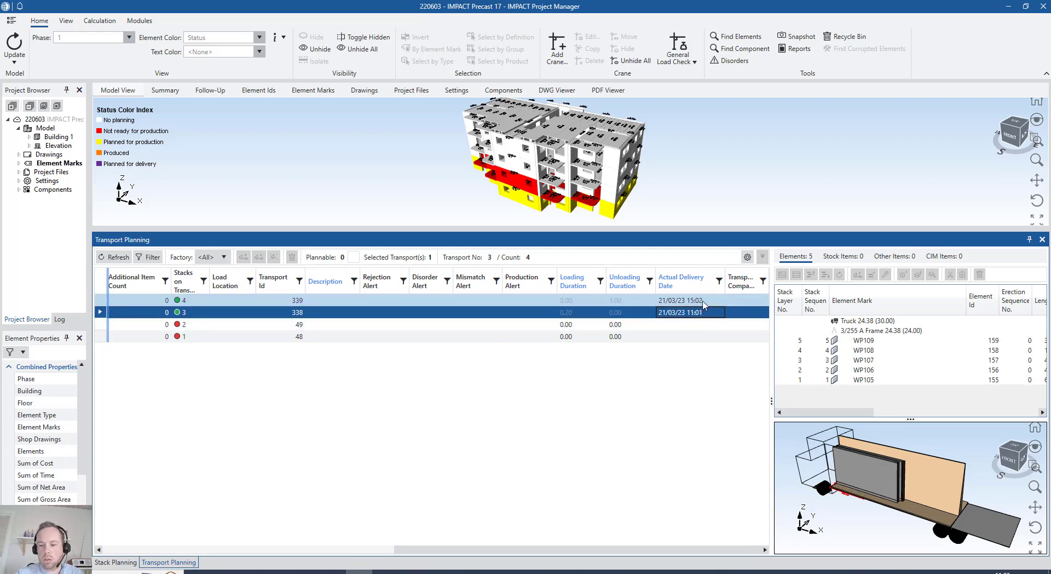
left_click(705, 303)
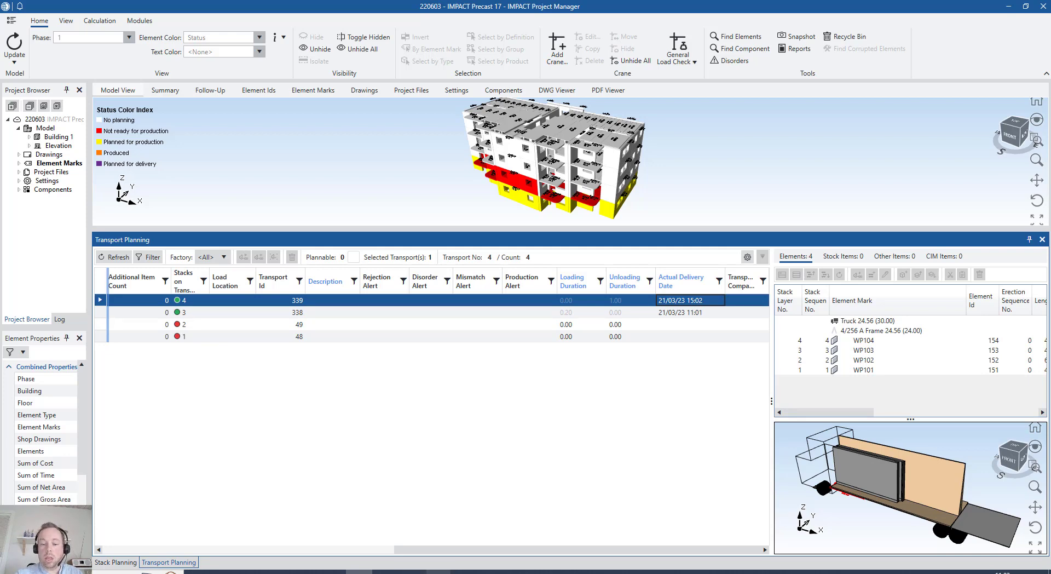
mouse_move(466, 571)
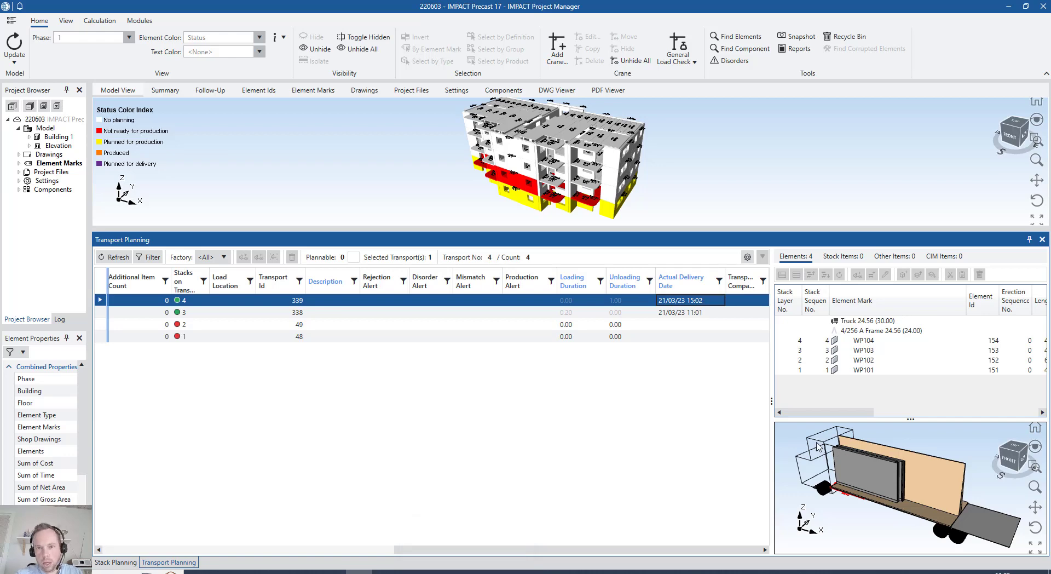
left_click(466, 571)
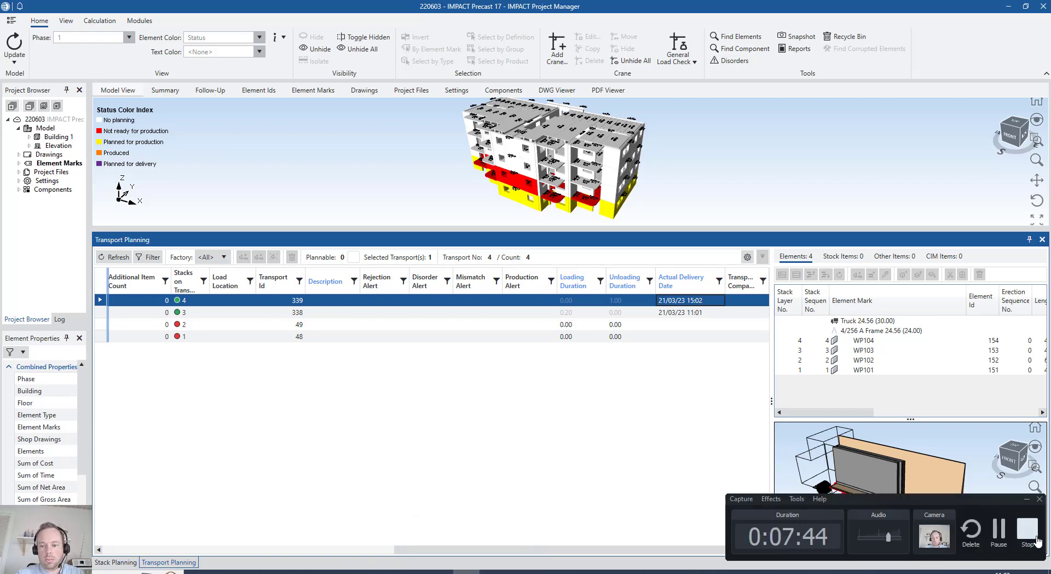